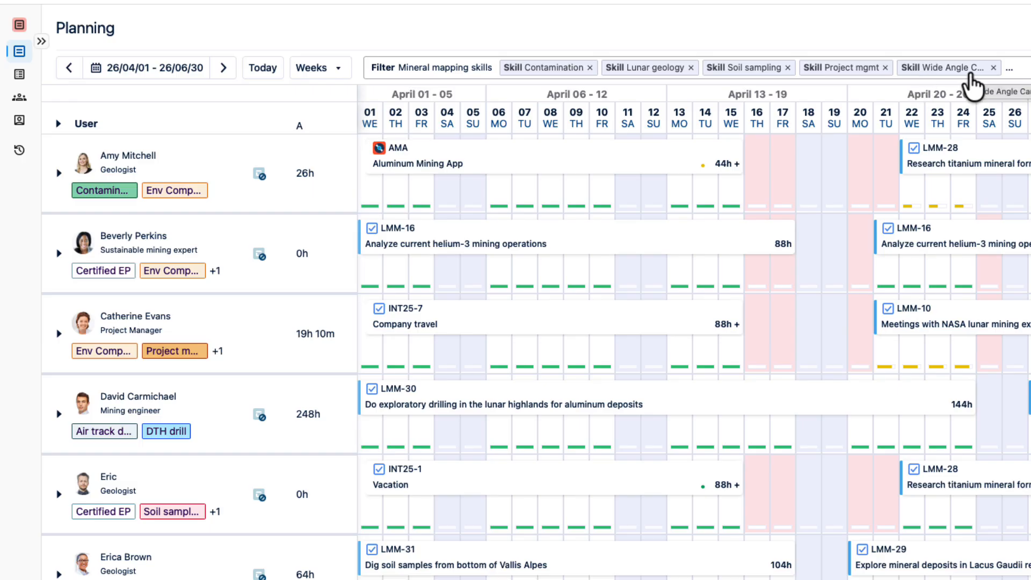
Step: Check the date range presets available for the planning timeline and leave the current range in place
click(138, 74)
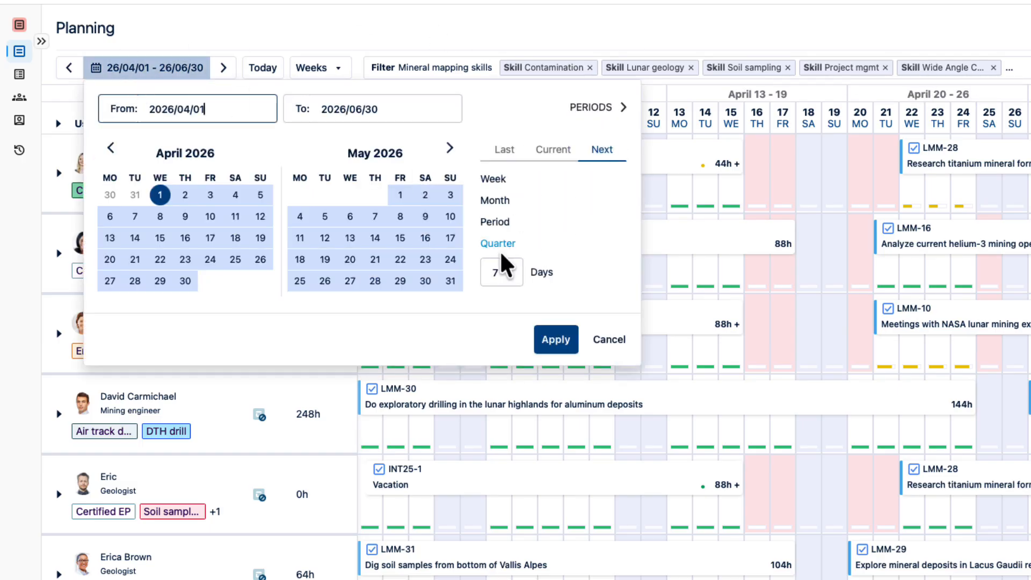
click(609, 342)
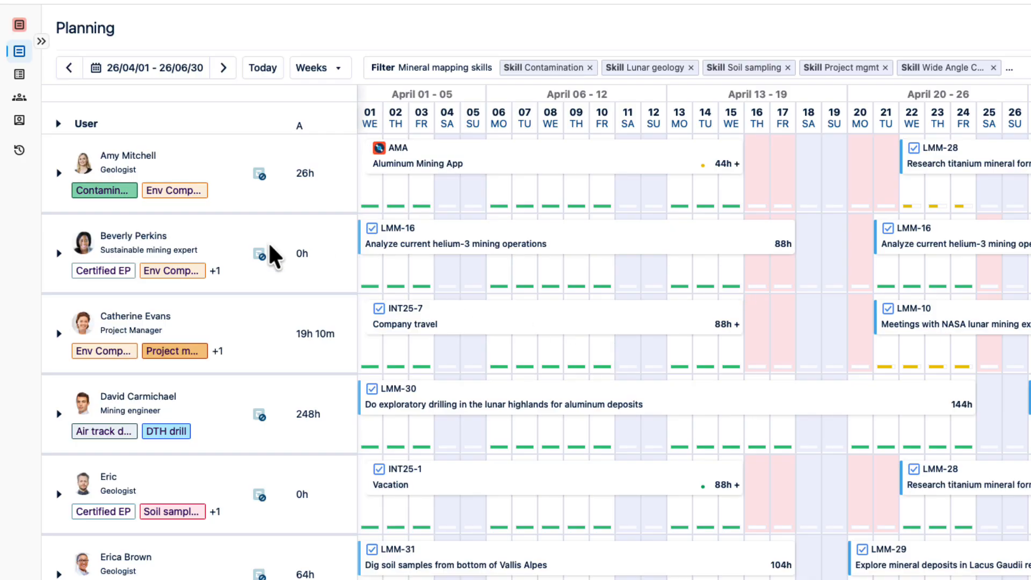
Step: Create a Planned Time report filtered to the (LMM) Lunar Mineral Map project, grouped by User, Project and Issue
click(21, 75)
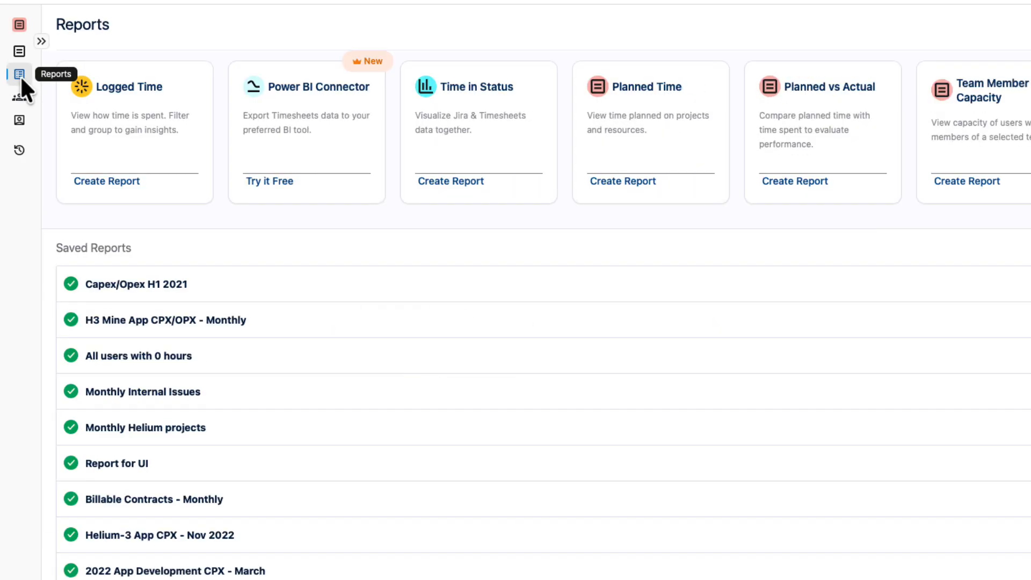
click(636, 135)
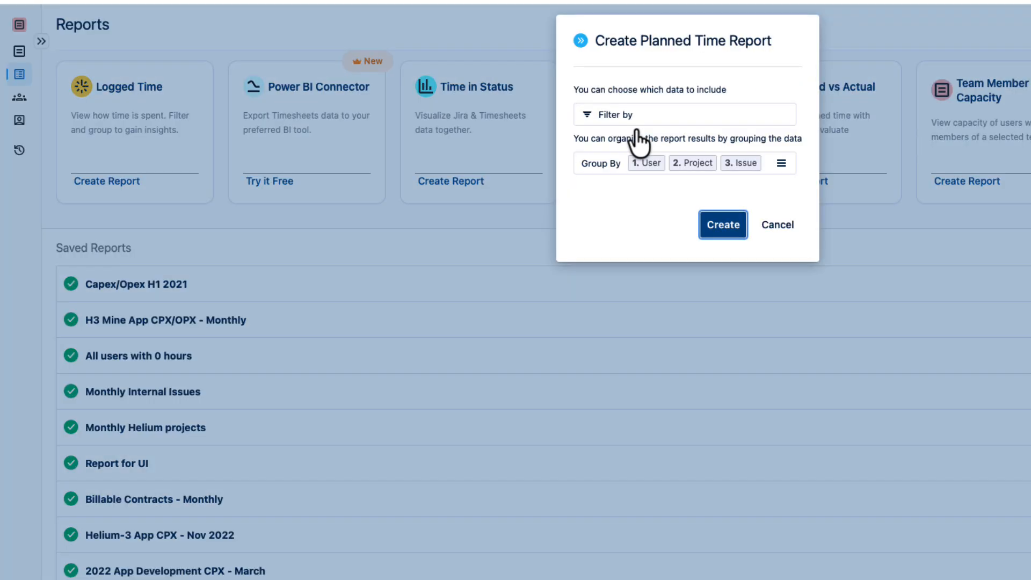
click(640, 120)
click(637, 178)
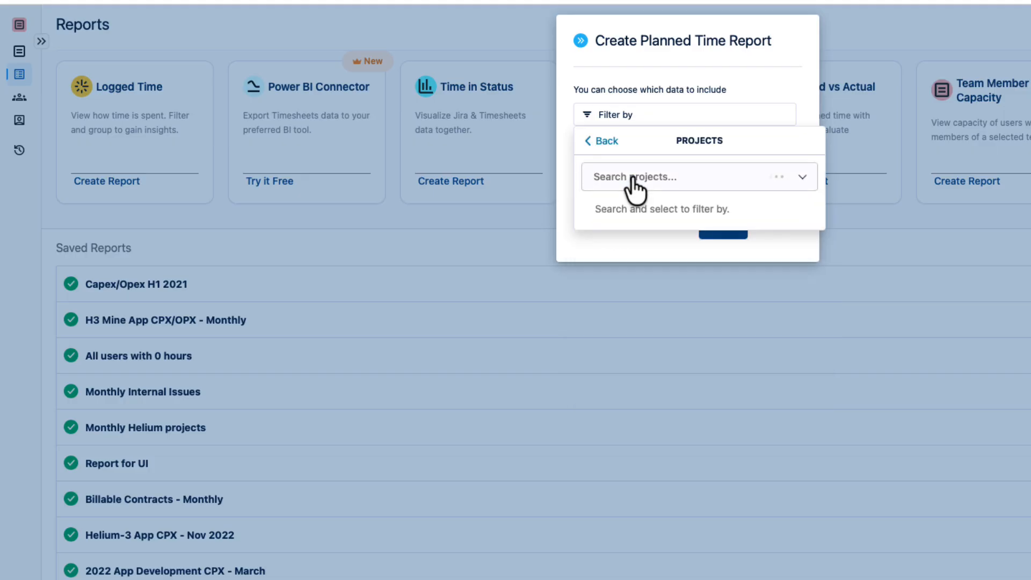
text(LMM)
click(675, 208)
click(601, 141)
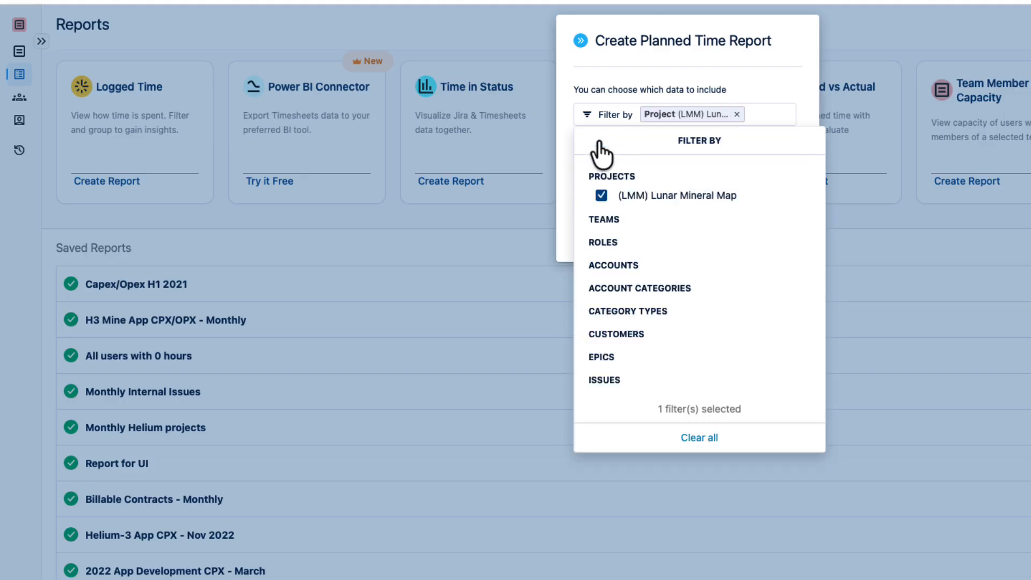
click(561, 145)
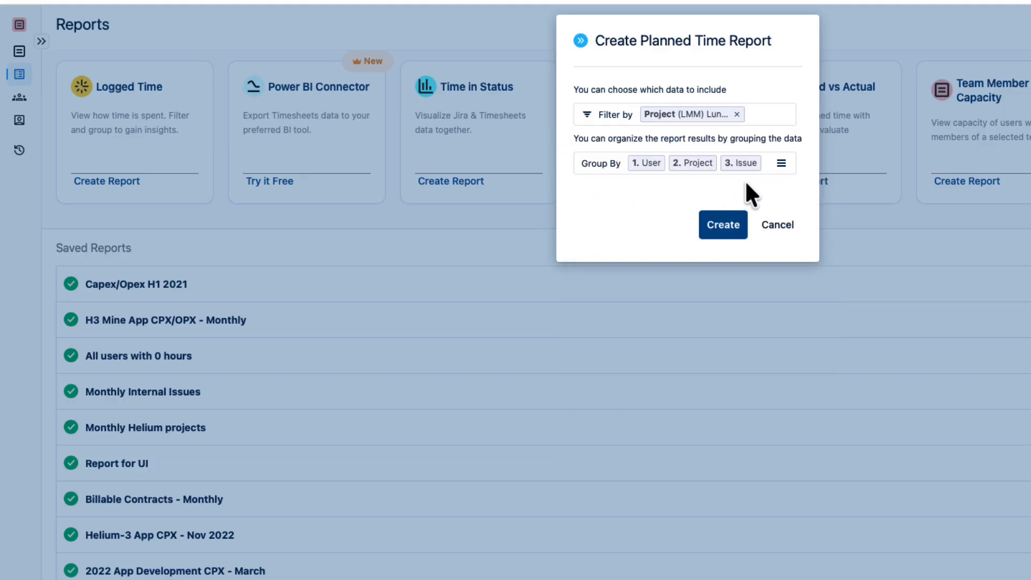
click(723, 225)
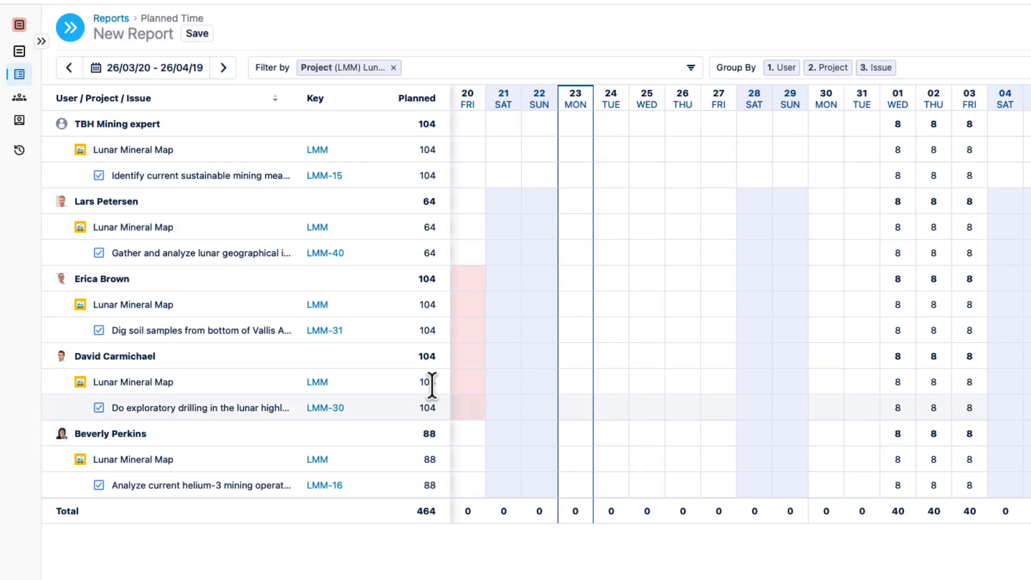
Step: Return to the skill-filtered resource planning timeline and open its plans as a Planned Time report
click(19, 52)
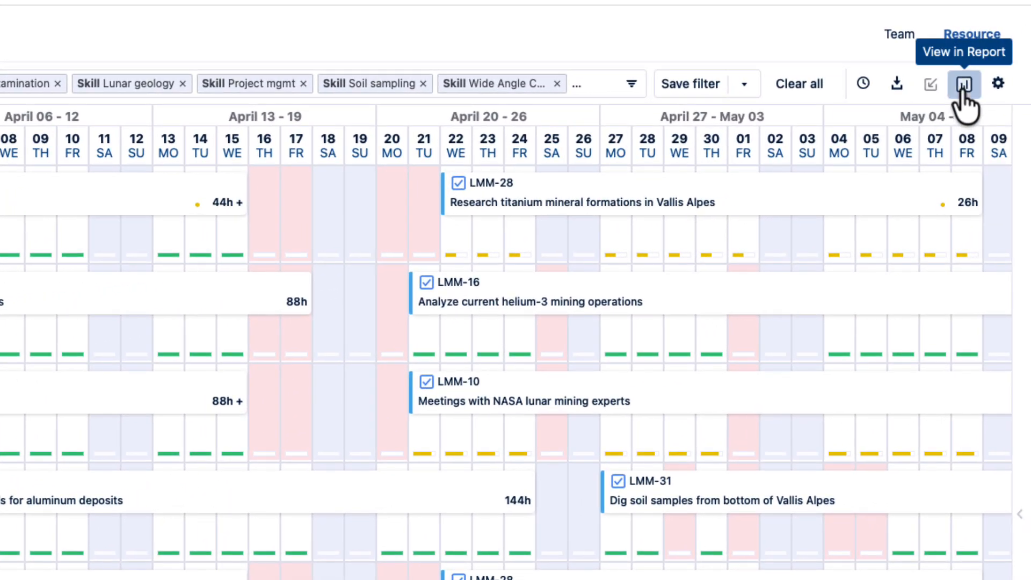
click(964, 84)
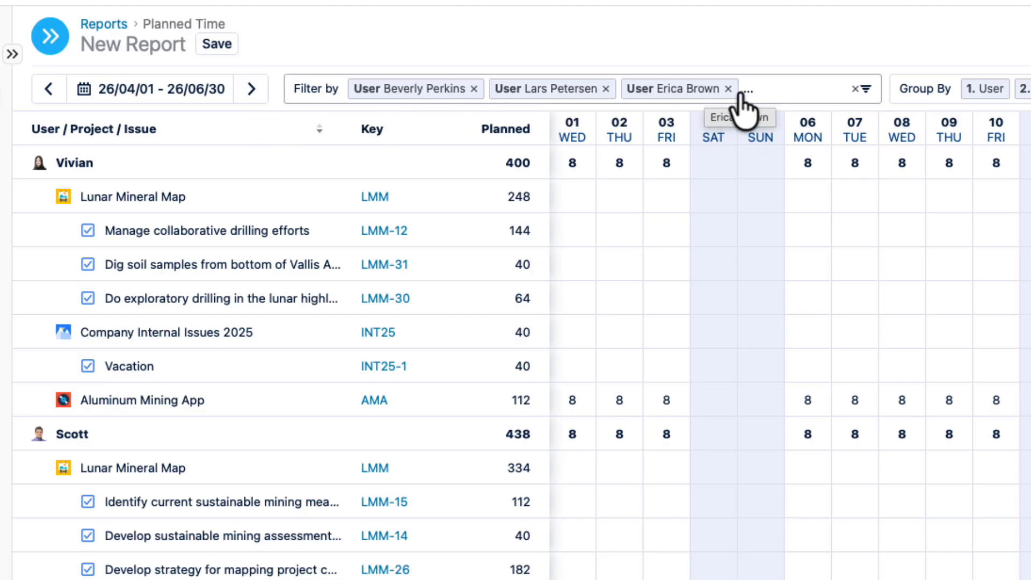
mouse_move(770, 96)
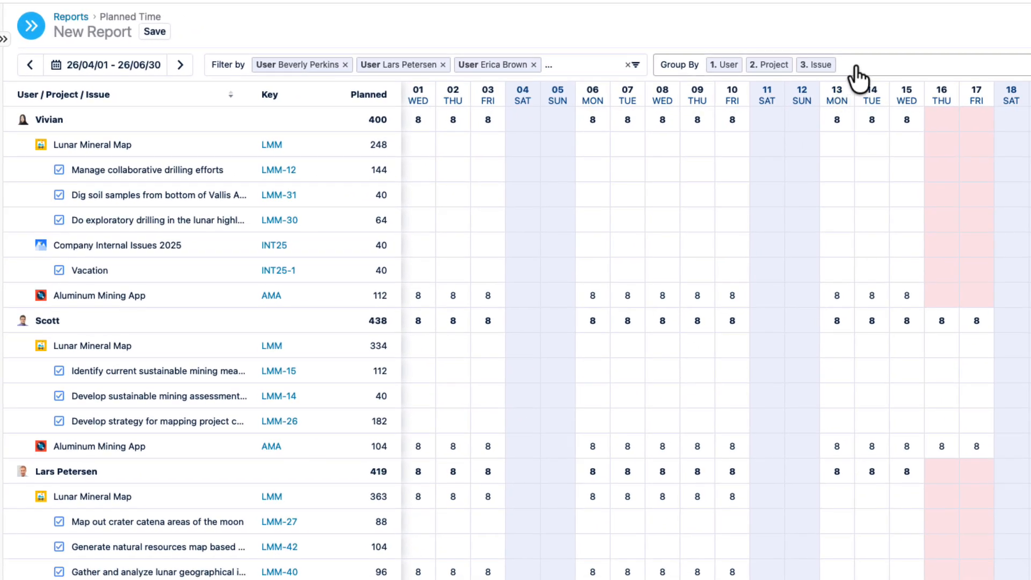
Step: Remove the Issue level from the report's grouping, browse the available grouping fields, and apply grouping by User and Project
click(855, 66)
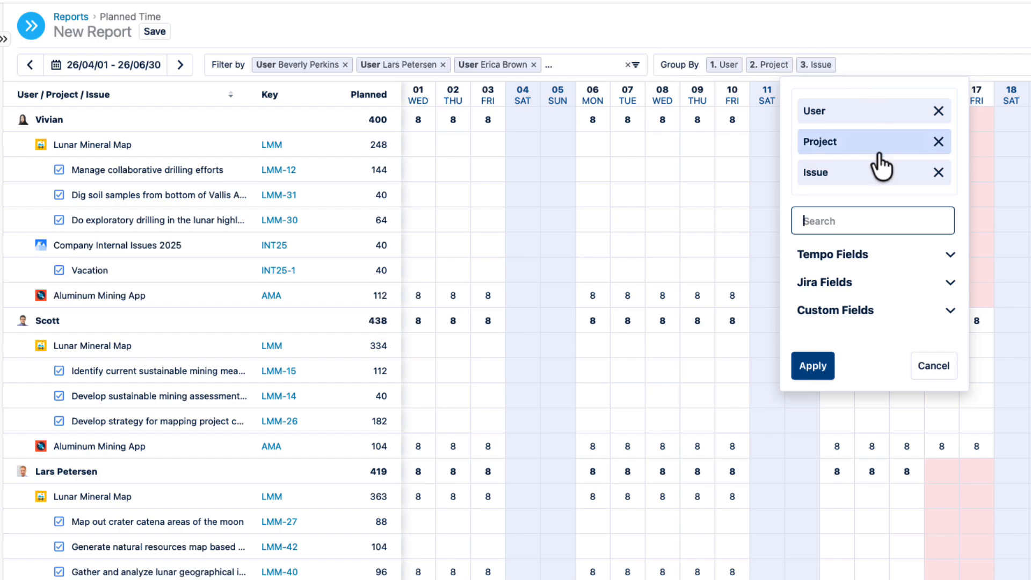
click(938, 172)
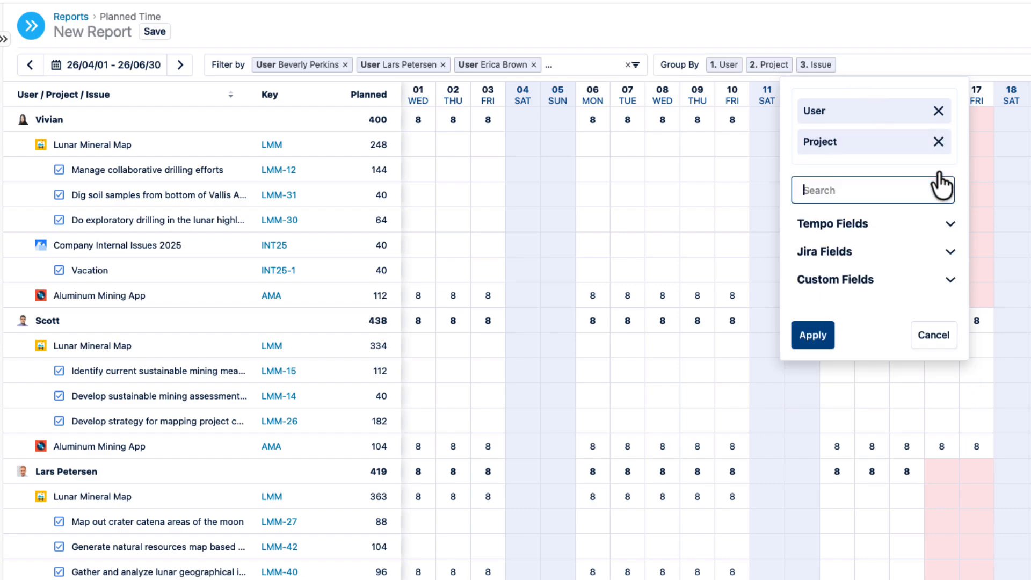
click(950, 223)
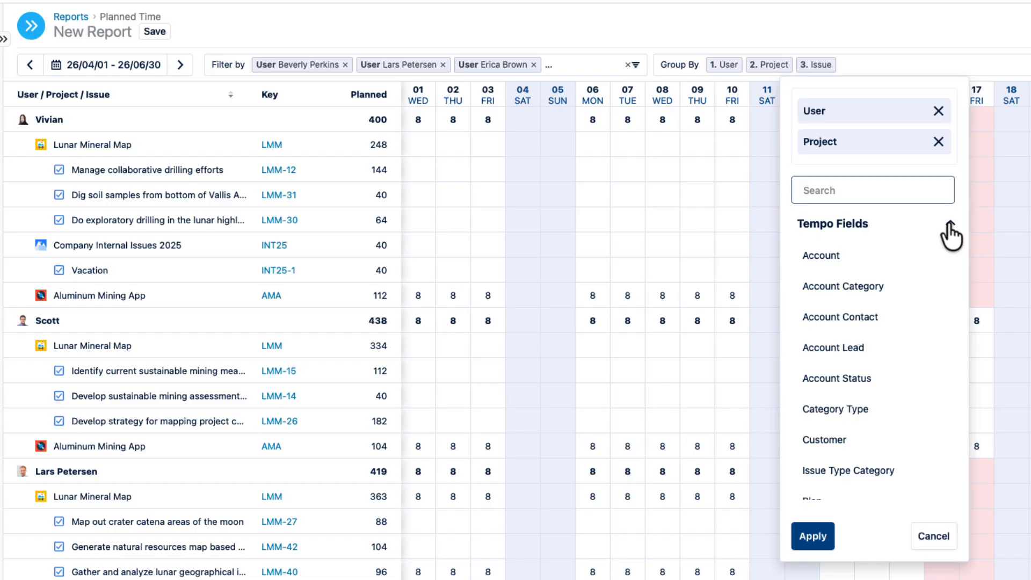
click(948, 225)
click(949, 252)
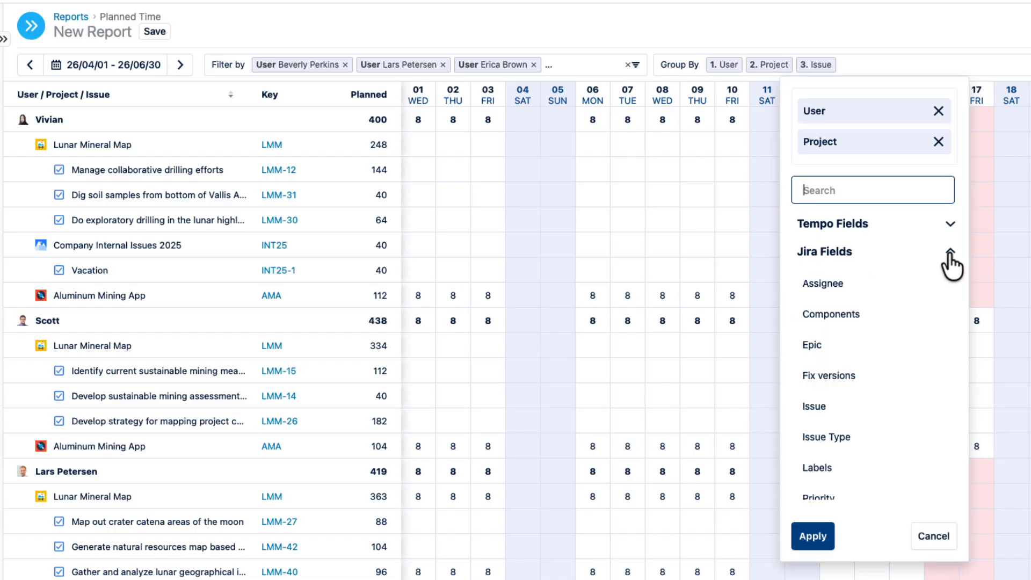
click(949, 254)
click(948, 280)
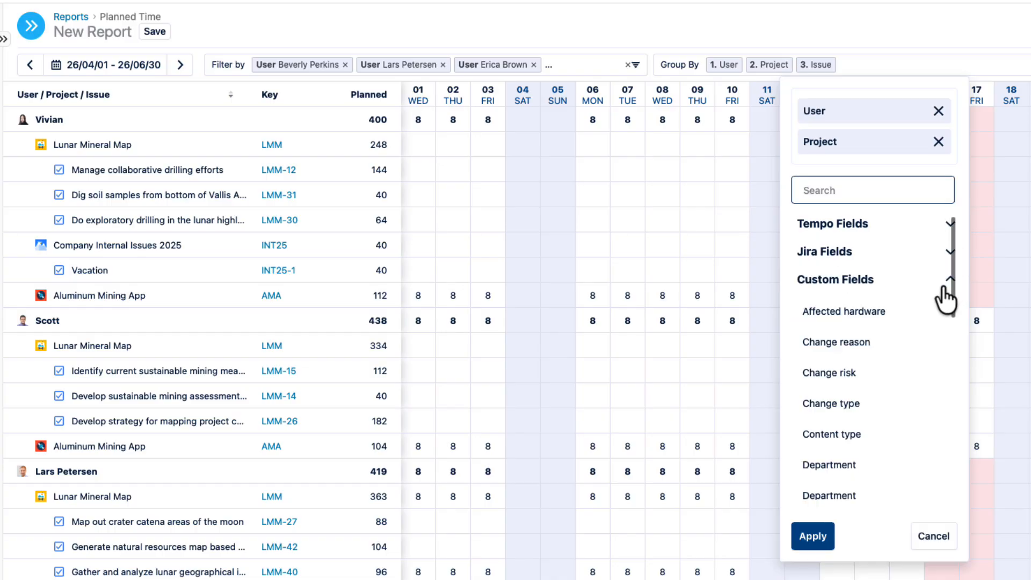
click(945, 283)
click(808, 336)
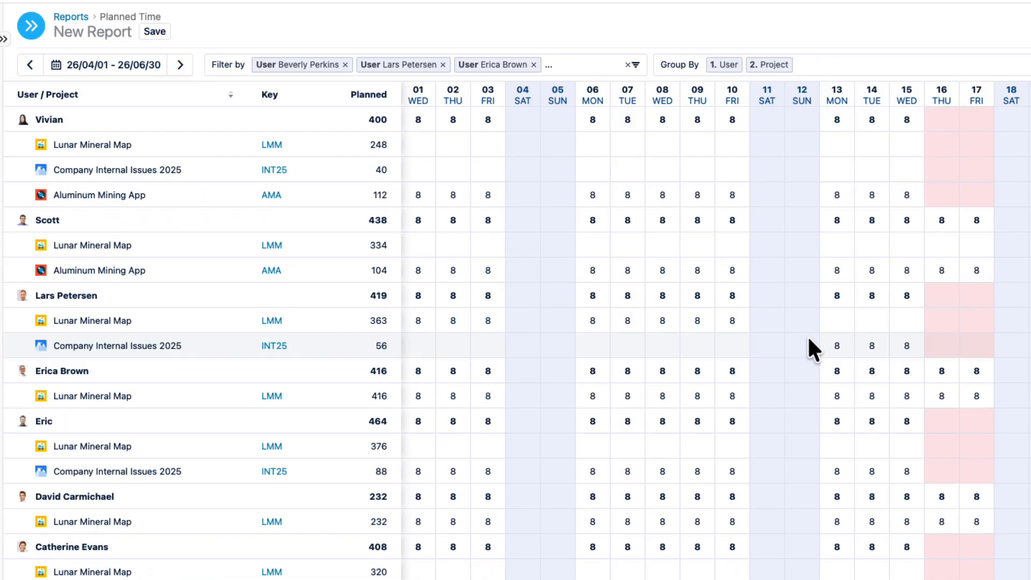
scroll(706, 433, down, 3)
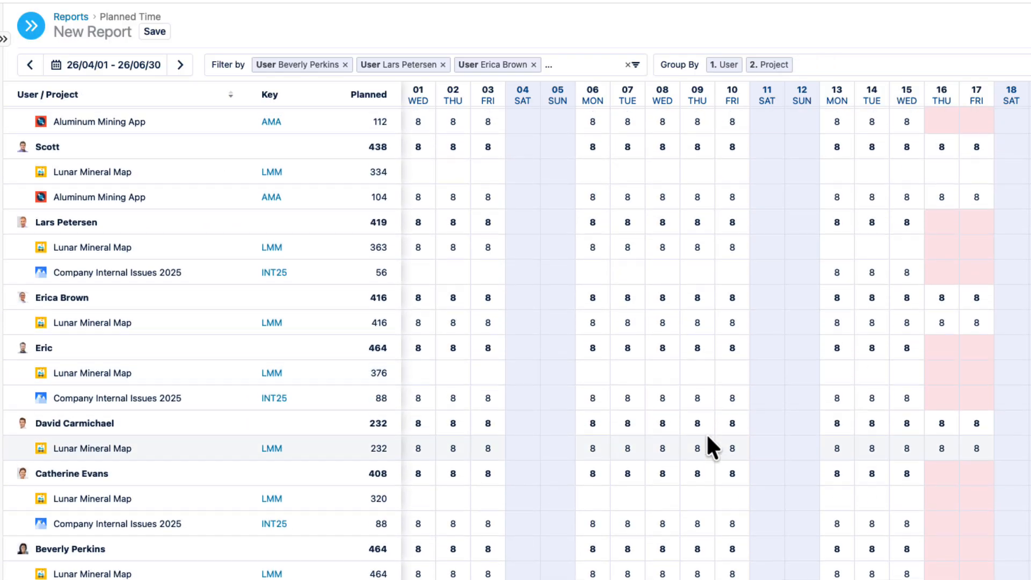
scroll(706, 445, up, 3)
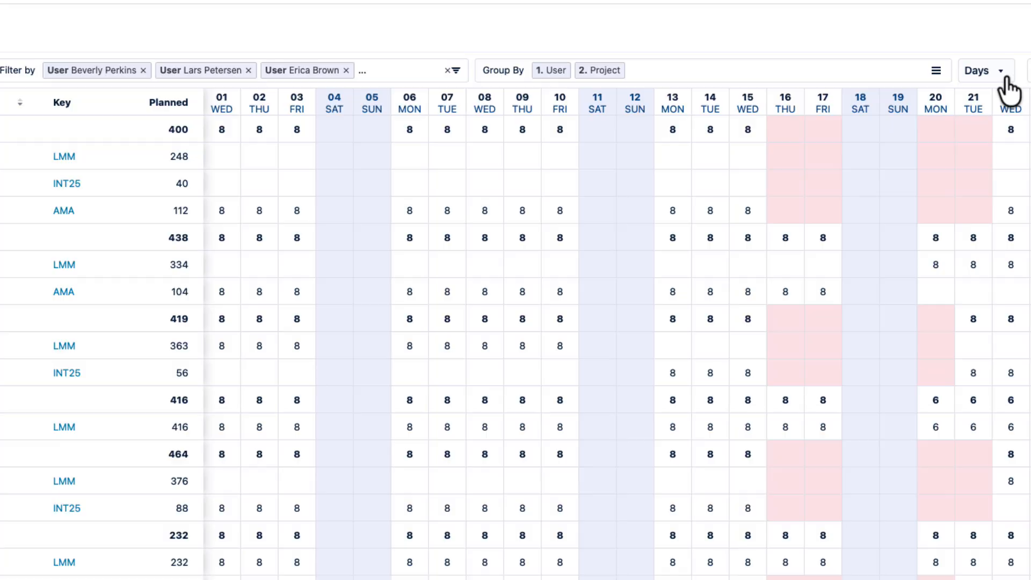
Step: Change the report's time view to Weeks
click(1020, 70)
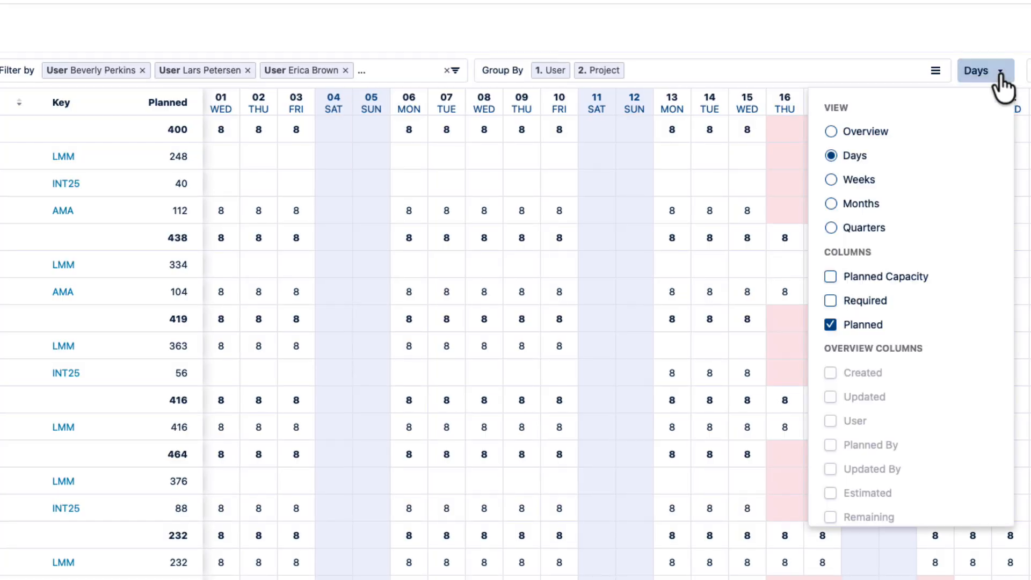
click(831, 180)
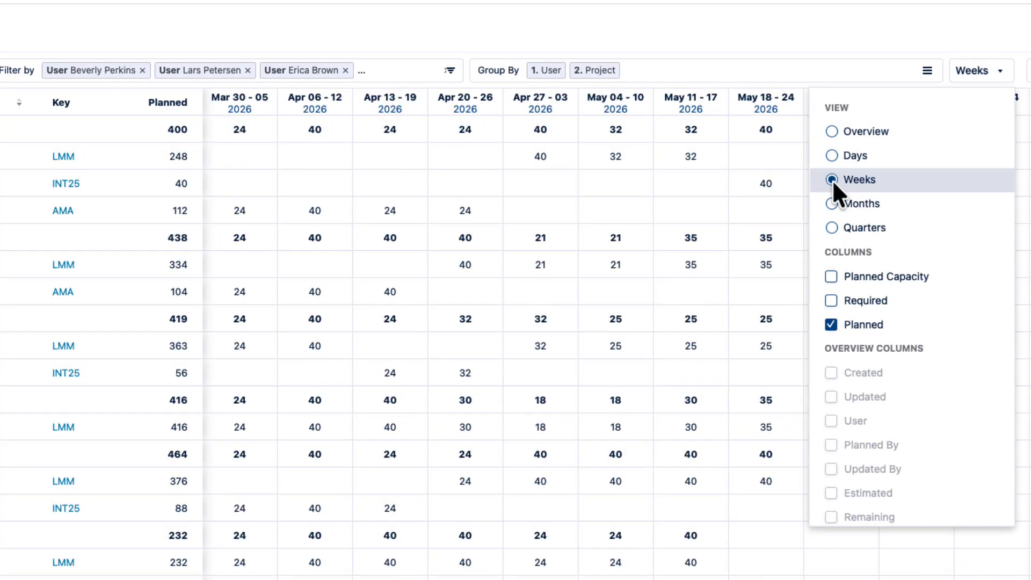
click(757, 45)
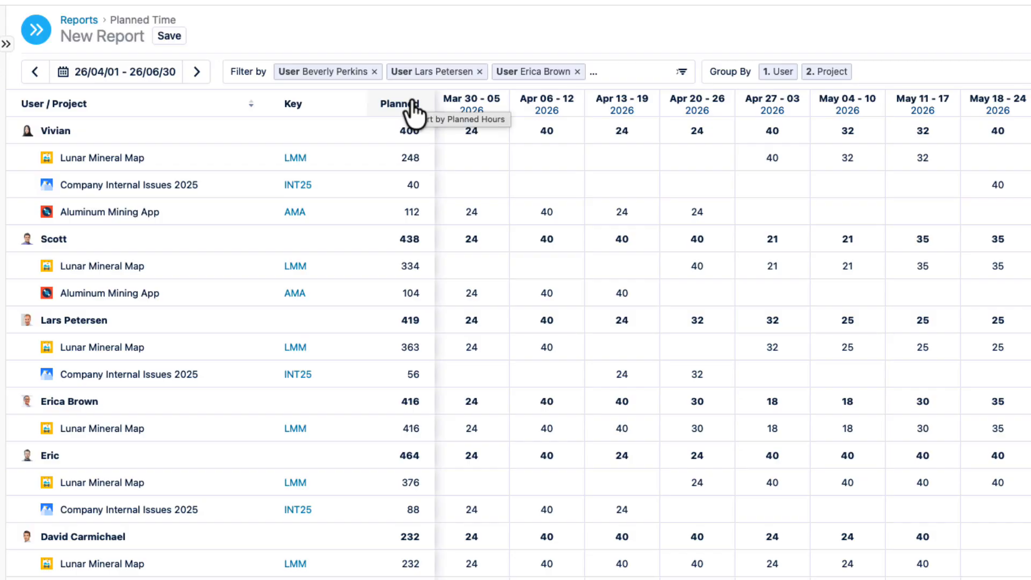
Step: Add the Required and Planned Capacity columns to the weekly report
click(998, 75)
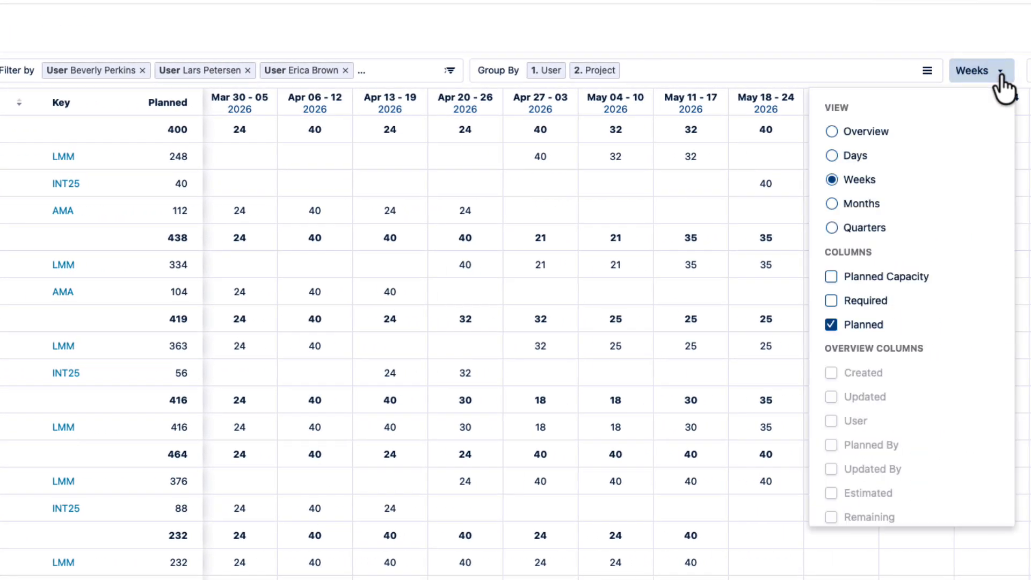
click(831, 301)
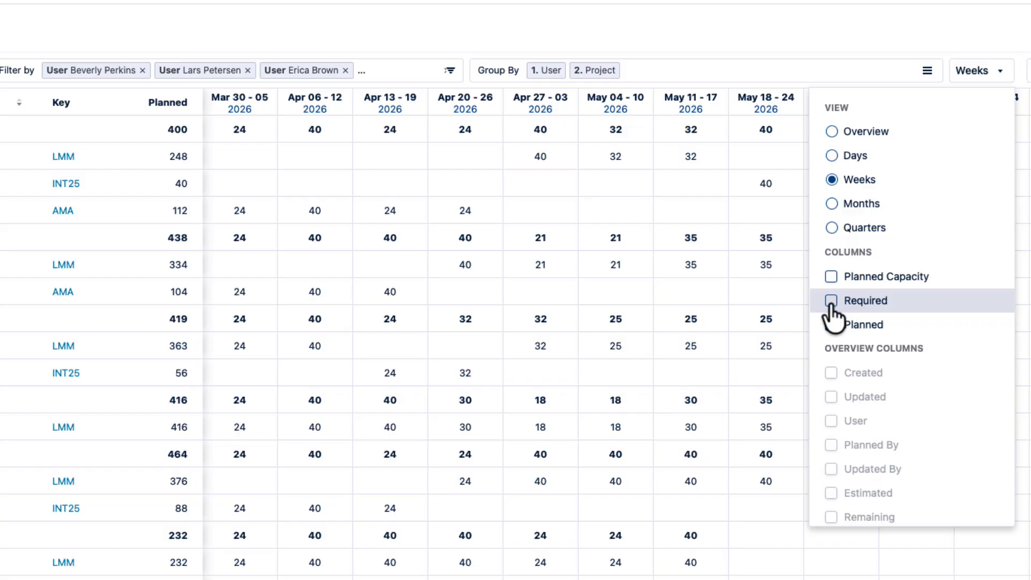
click(830, 276)
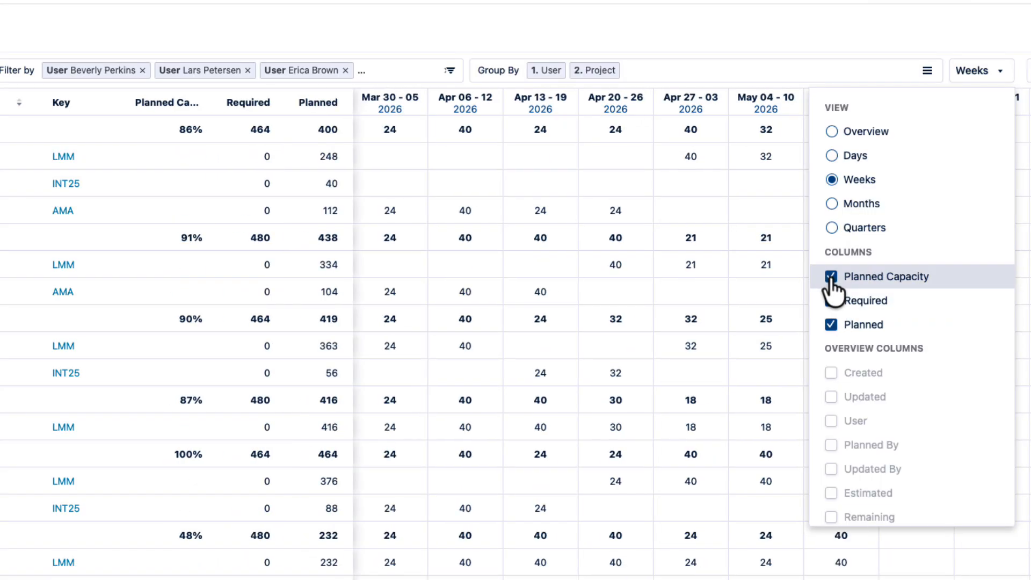
click(611, 41)
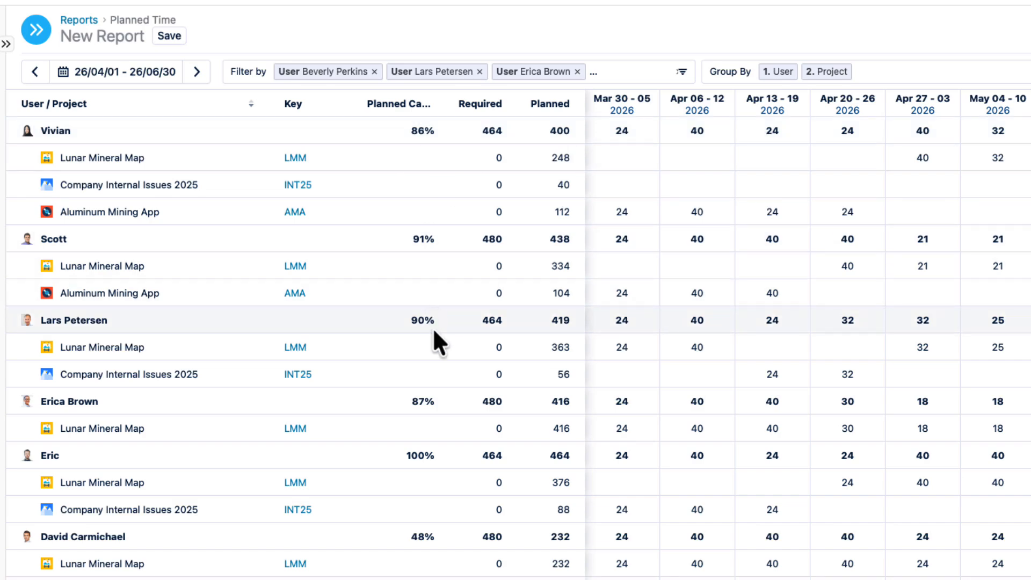
Step: Review the capacity figures and weekly hours per user, and display the Hours by Team chart
scroll(431, 465, down, 3)
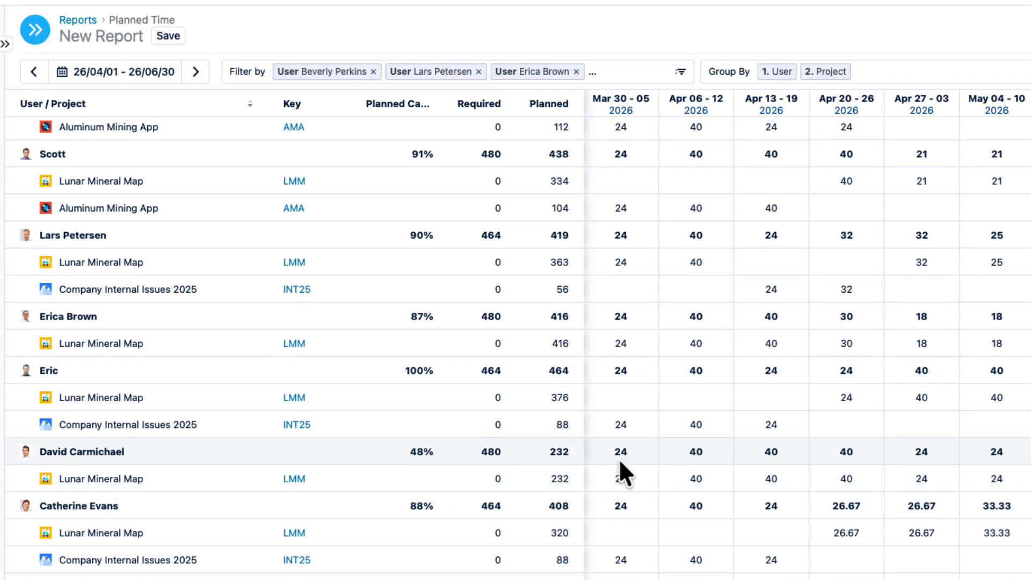
scroll(618, 458, right, 7)
scroll(807, 455, right, 1)
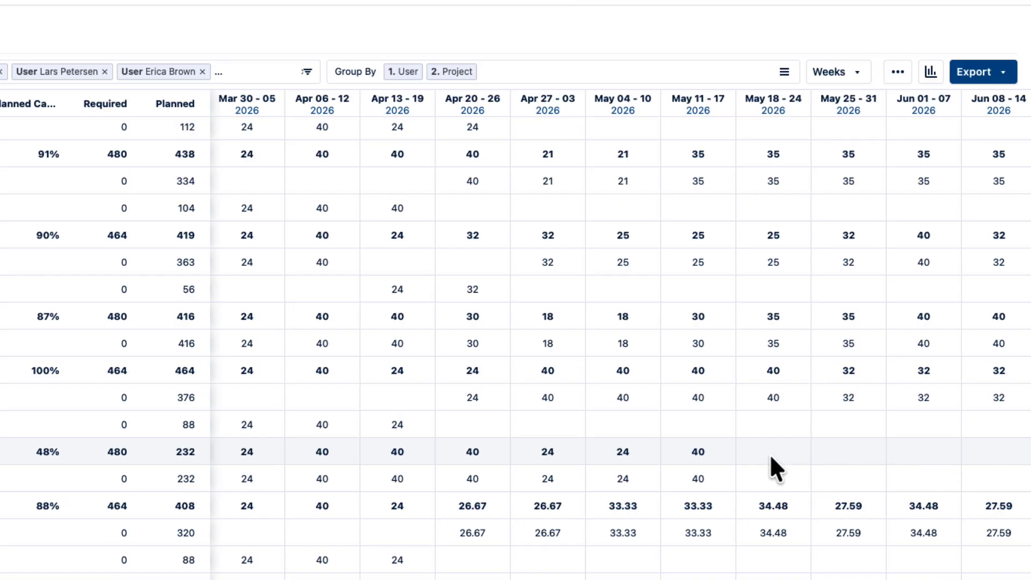
scroll(769, 456, up, 3)
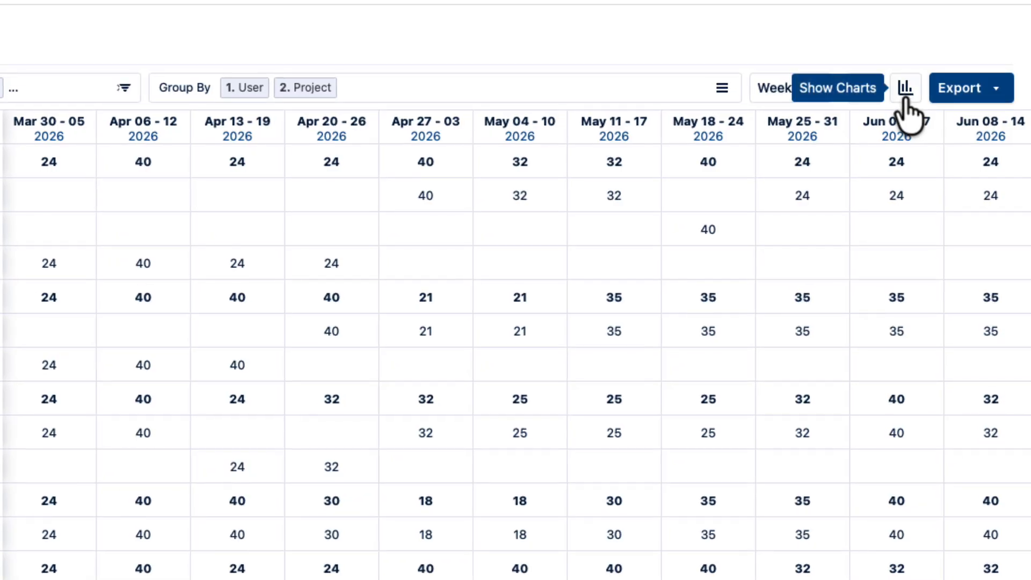
click(904, 88)
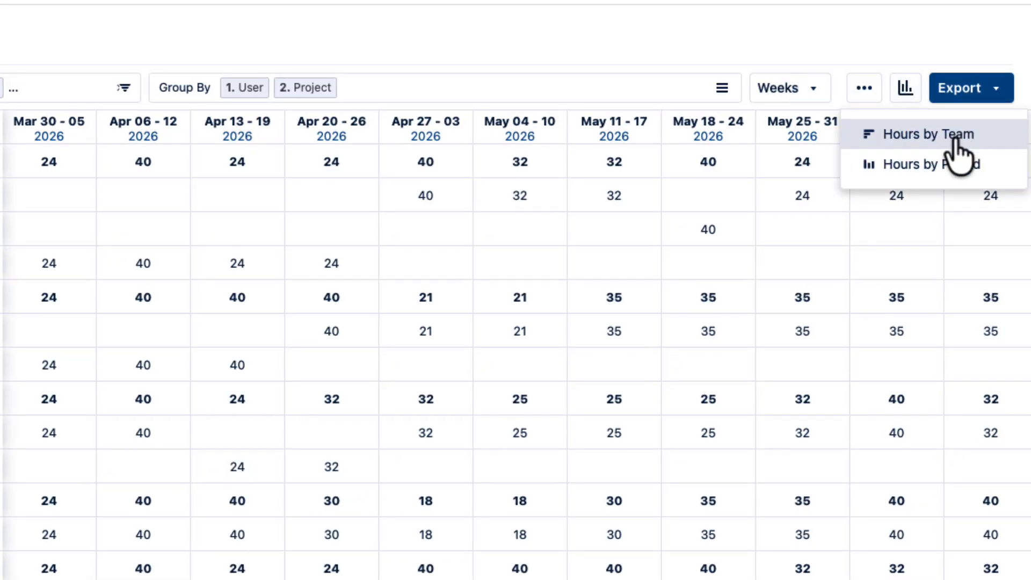
click(994, 141)
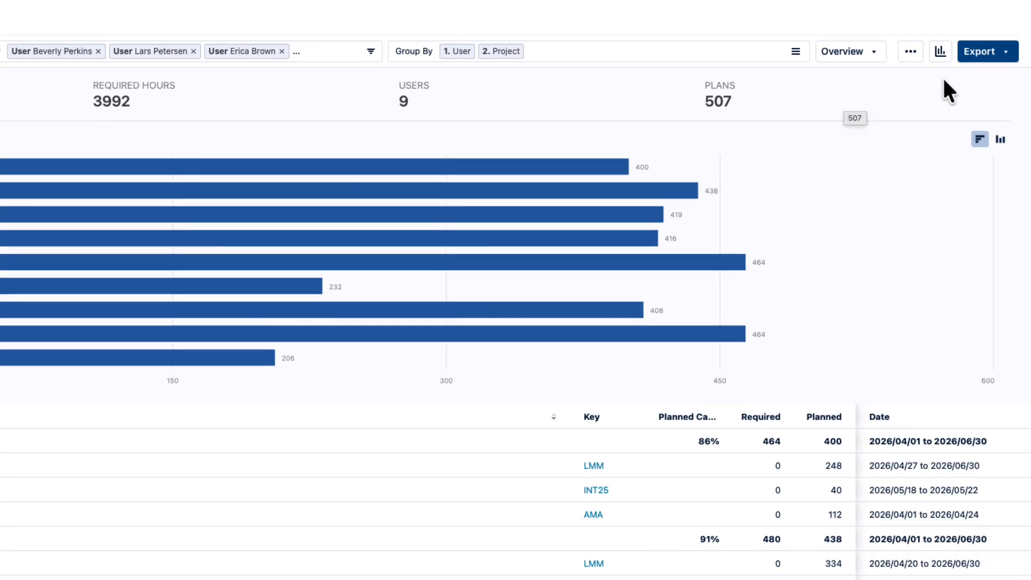
Step: View the planned hours as an Hours by Period chart, and hide the chart after inspecting its bars
click(938, 52)
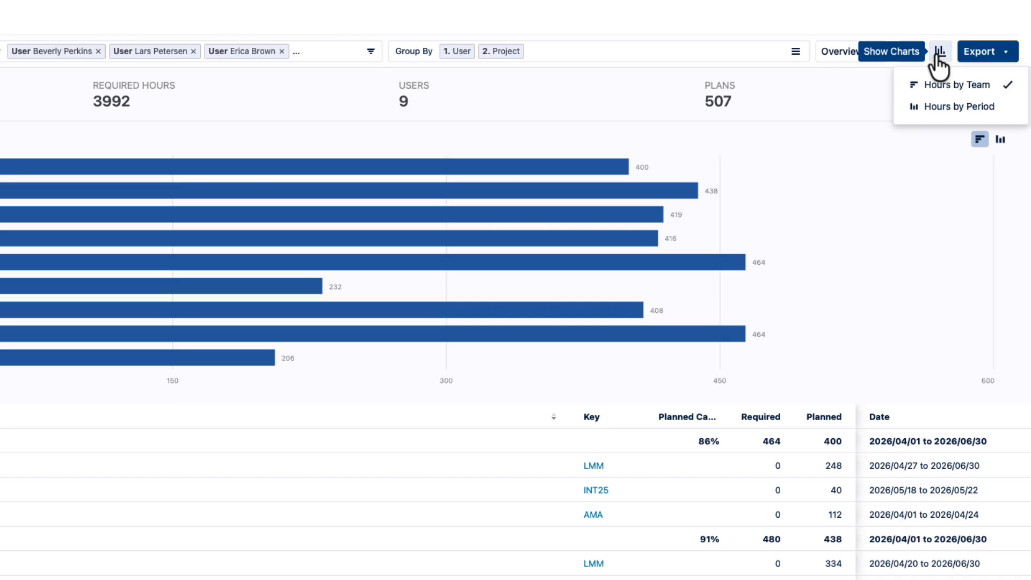
click(941, 107)
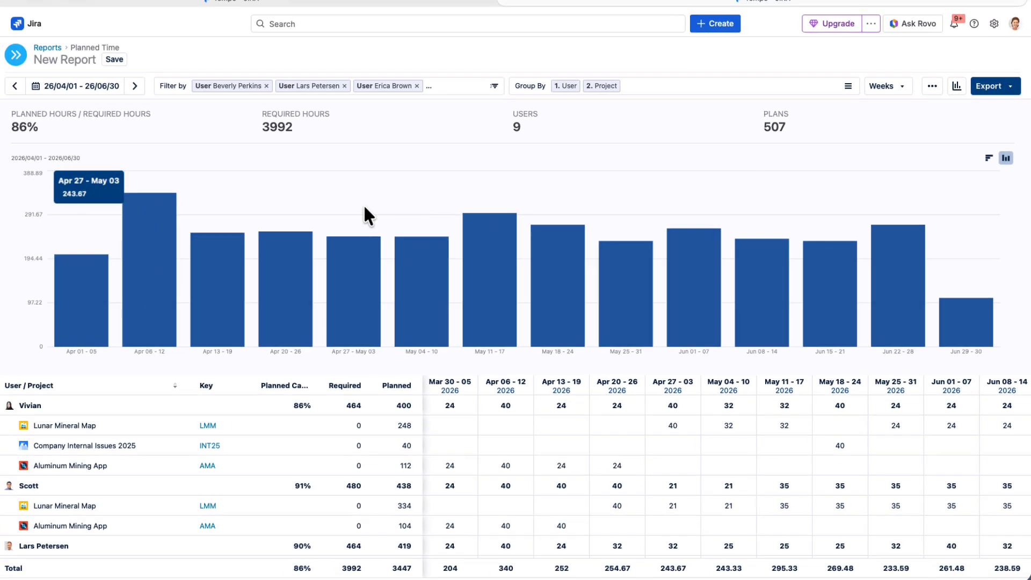
mouse_move(153, 260)
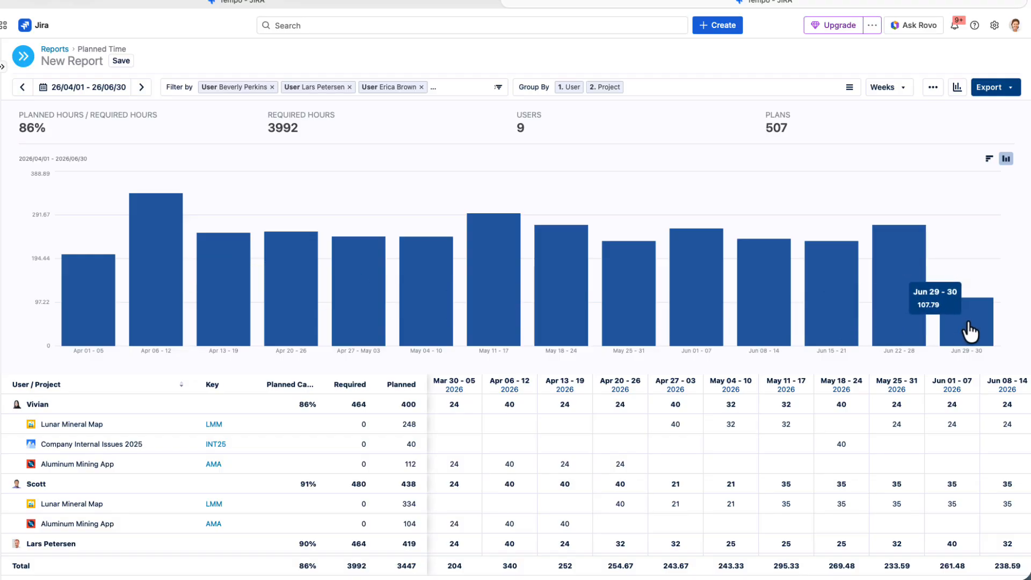
click(957, 90)
click(1008, 134)
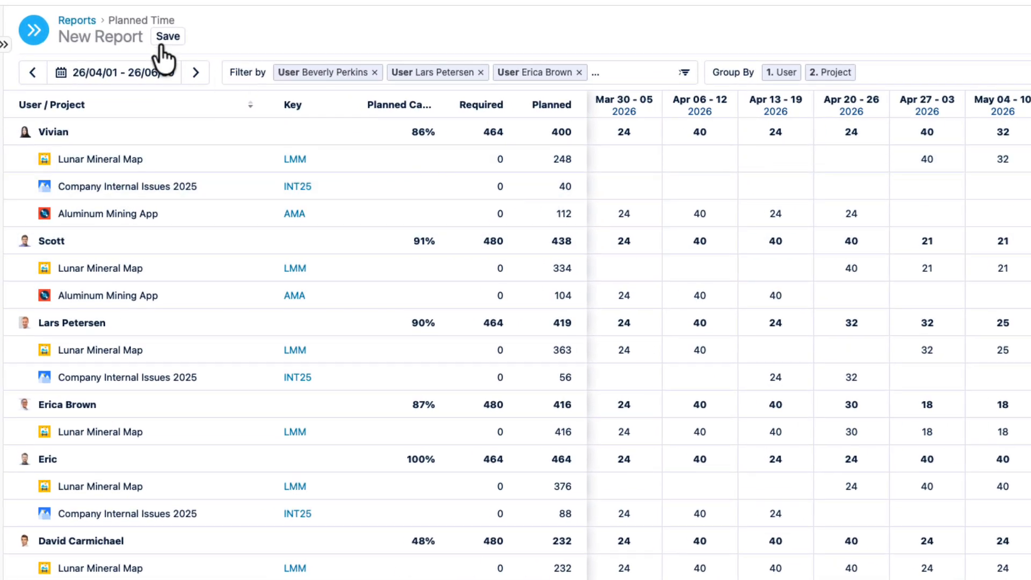
Step: Save the report with the title "Lunar Mineral Mapping project Q2 2026"
click(164, 43)
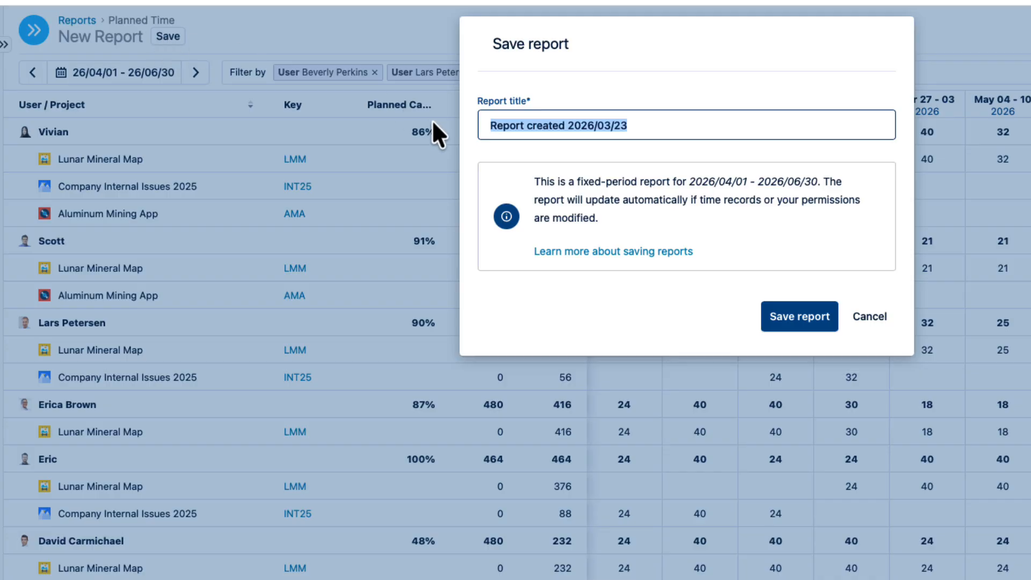
text(Lunar Mineral Mapping p)
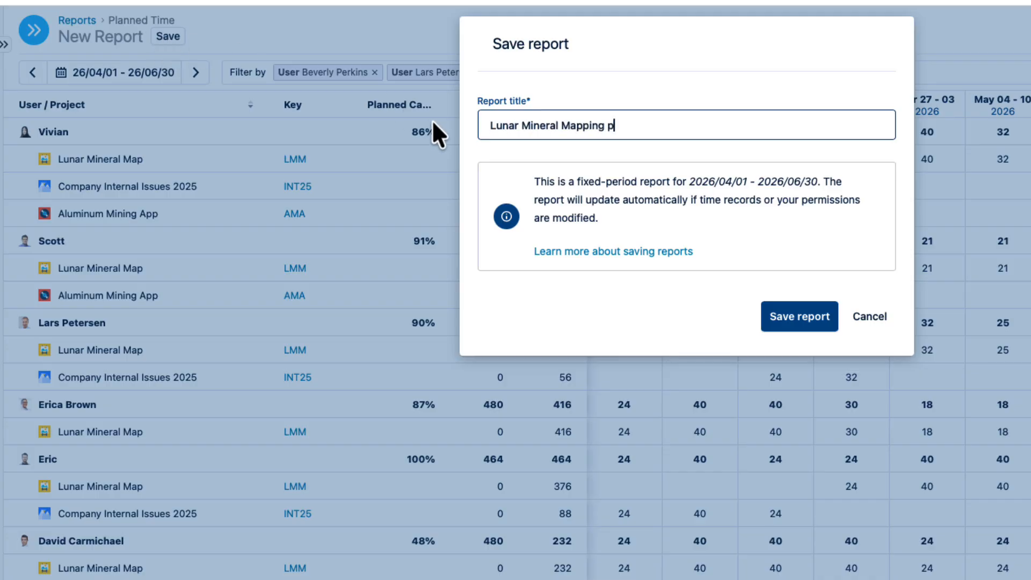
text(roject Q2 2026)
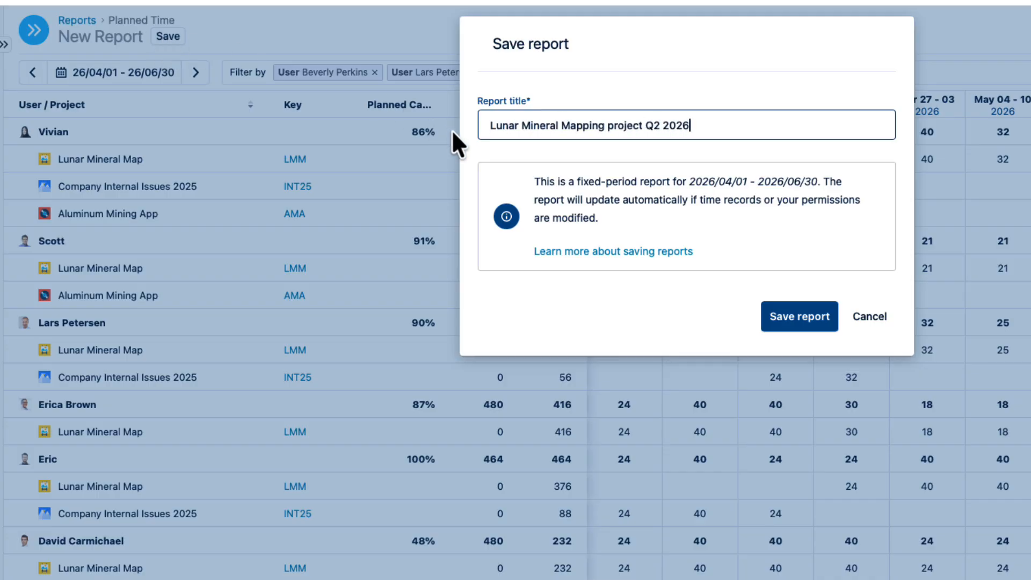
click(798, 318)
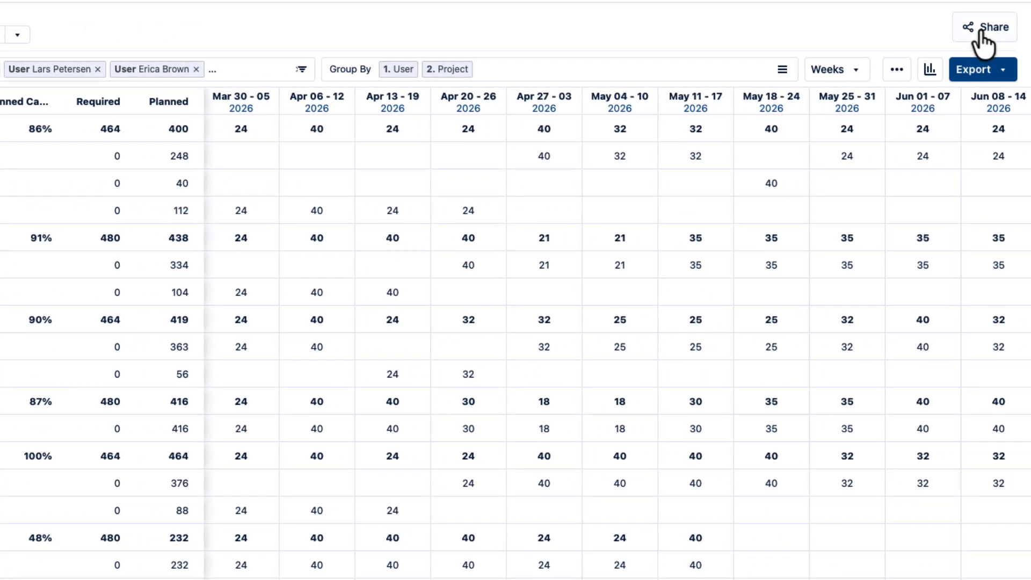
Step: Share the saved report with two colleagues, finding each by name in the user search
click(981, 37)
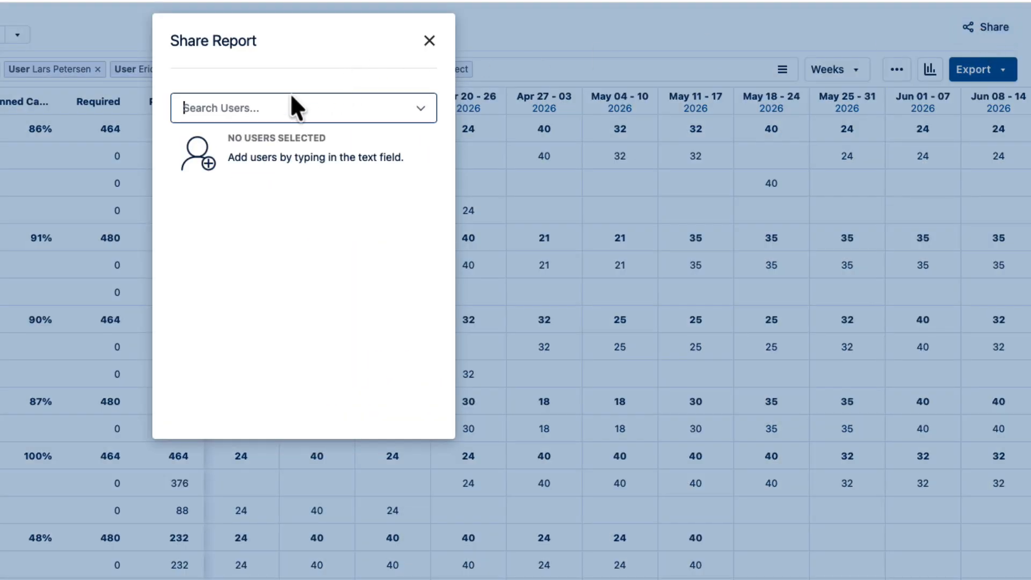
text(Tay)
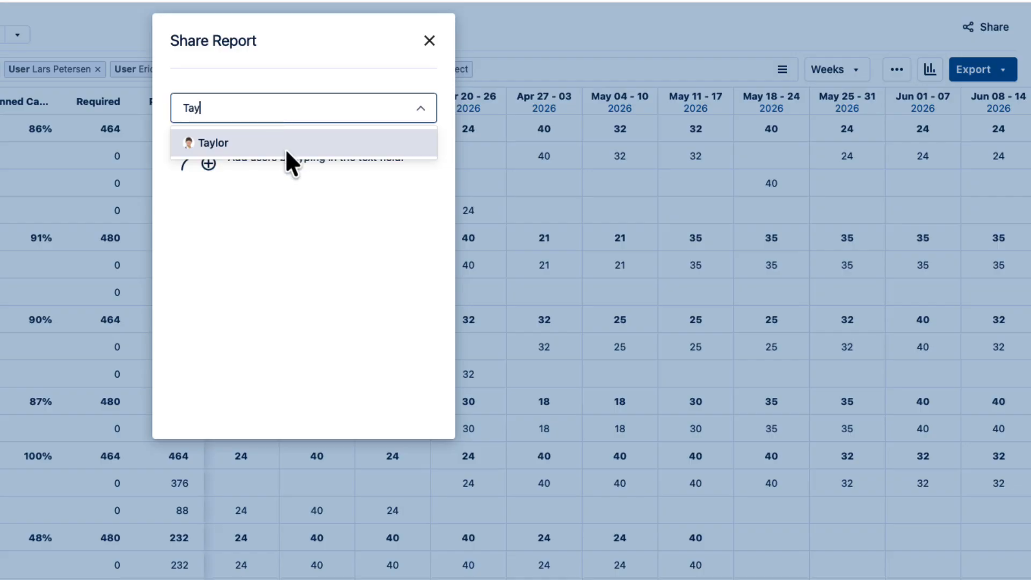
click(285, 148)
click(227, 109)
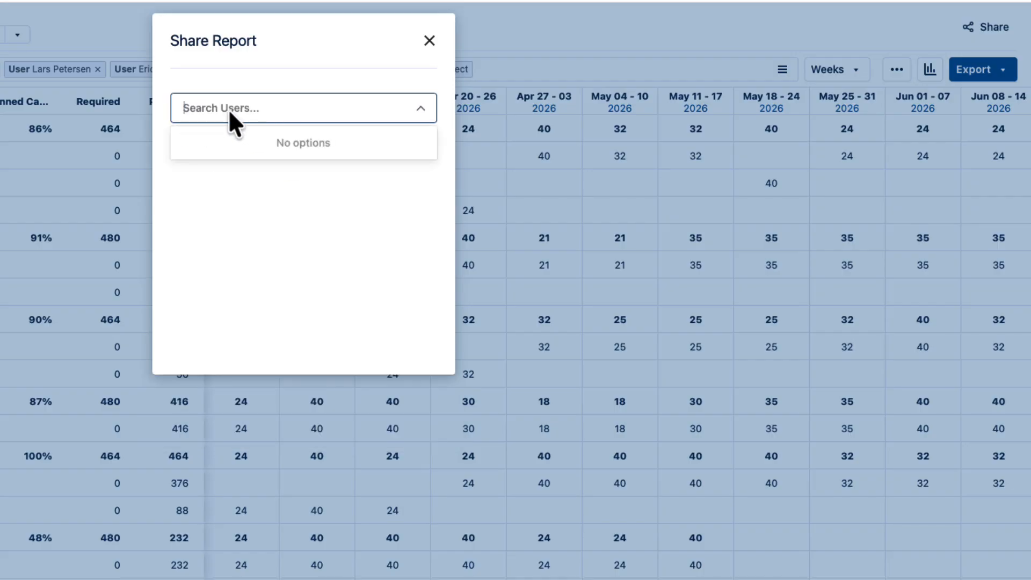
text(Saul)
click(260, 142)
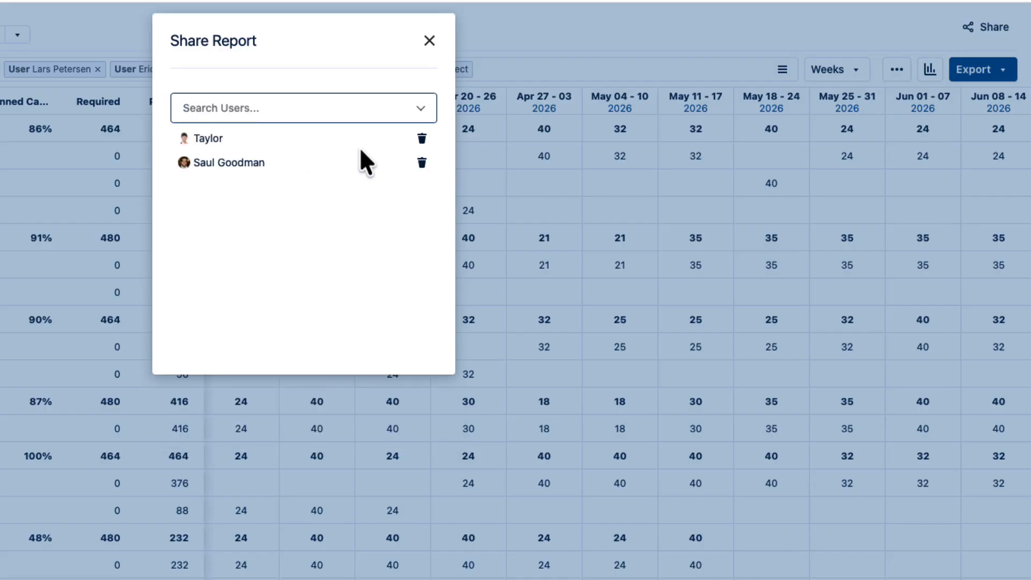
click(429, 41)
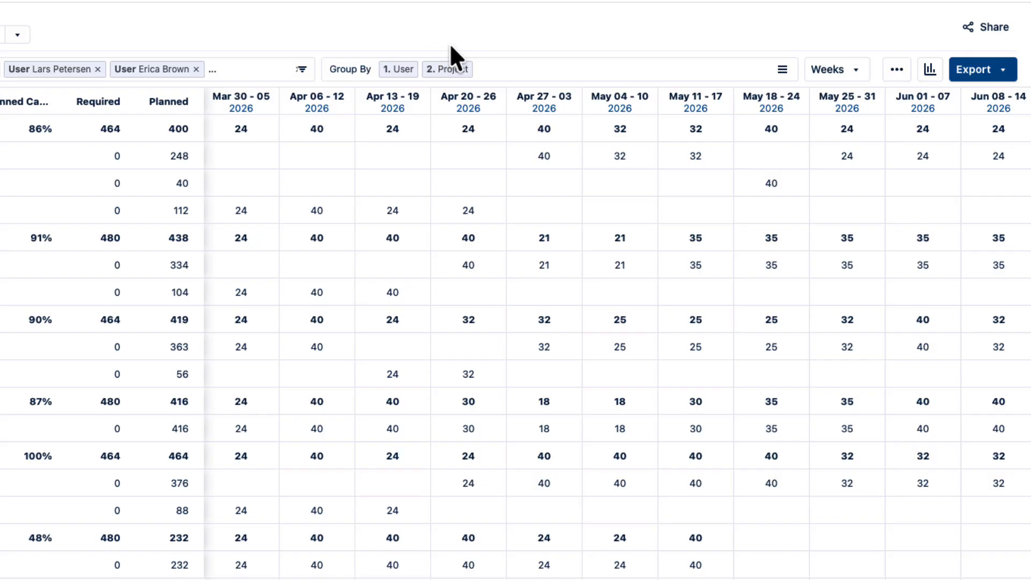
Step: Export the report data as an XLS file and open the downloaded spreadsheet
click(982, 70)
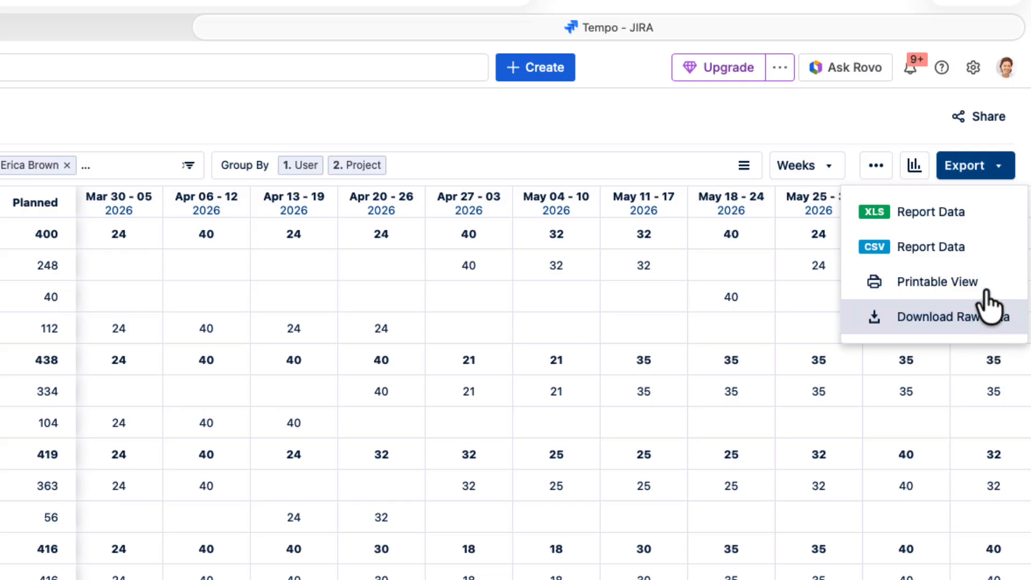
click(982, 219)
click(341, 548)
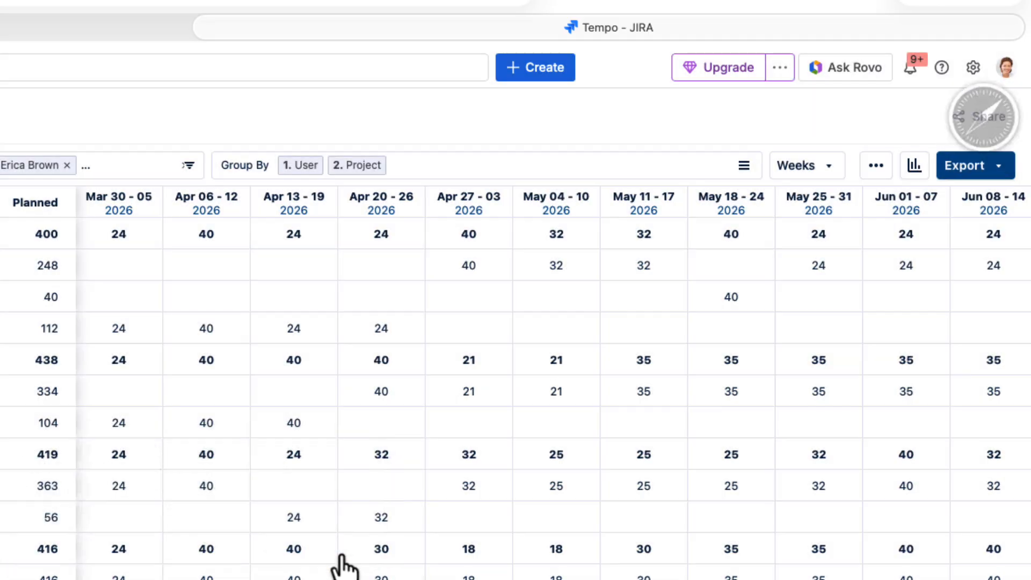
click(914, 6)
double_click(869, 86)
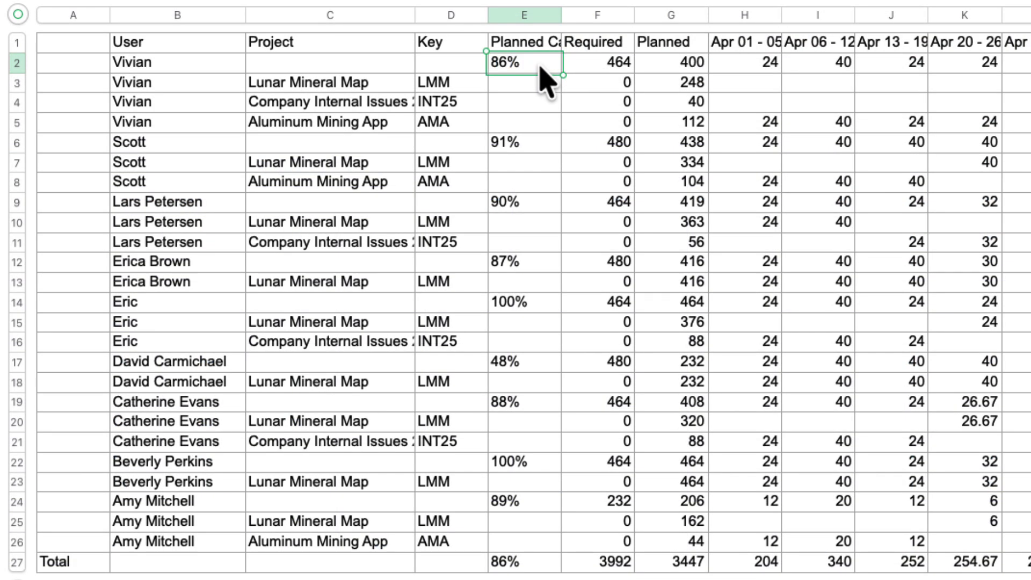
Step: Examine the users' planned capacity percentages and the Total row's Planned Capacity, Required and Planned figures in the exported spreadsheet
click(527, 143)
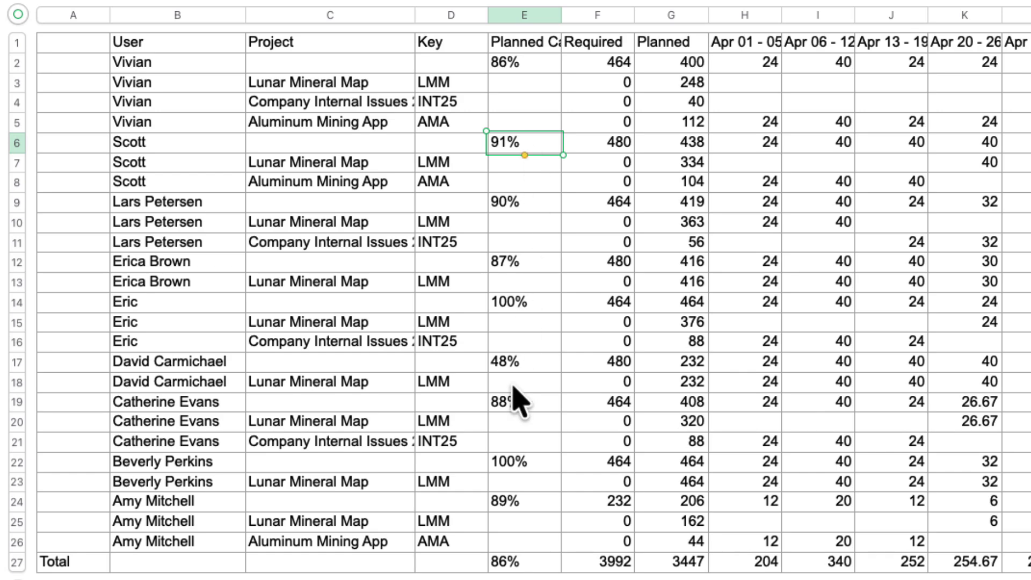
click(526, 563)
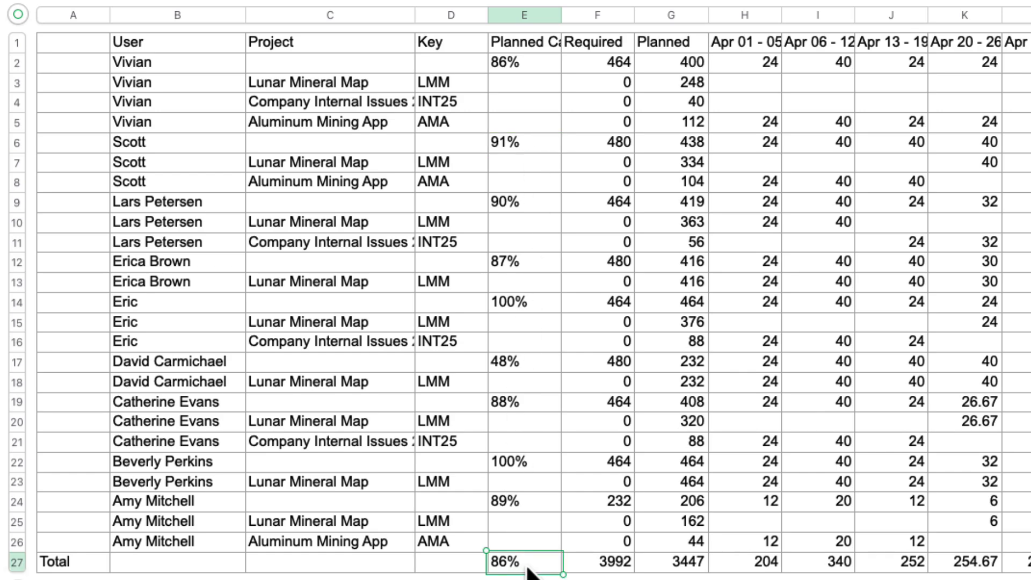
click(579, 569)
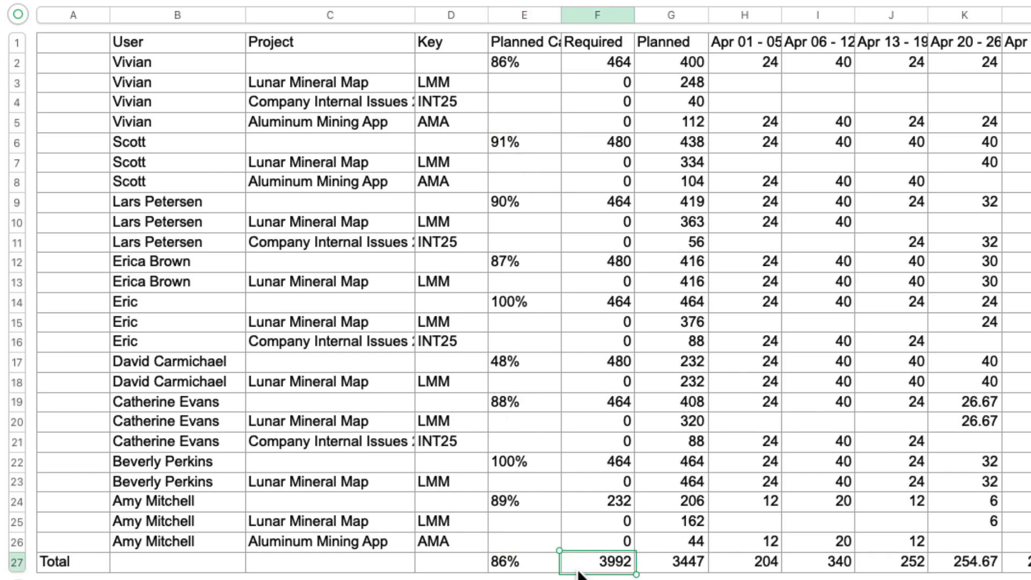
click(666, 568)
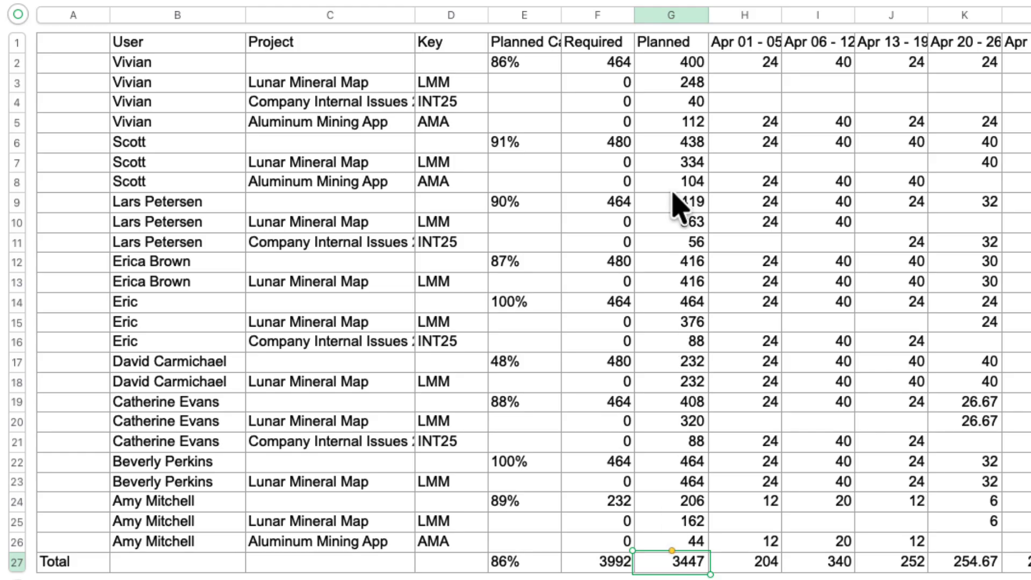